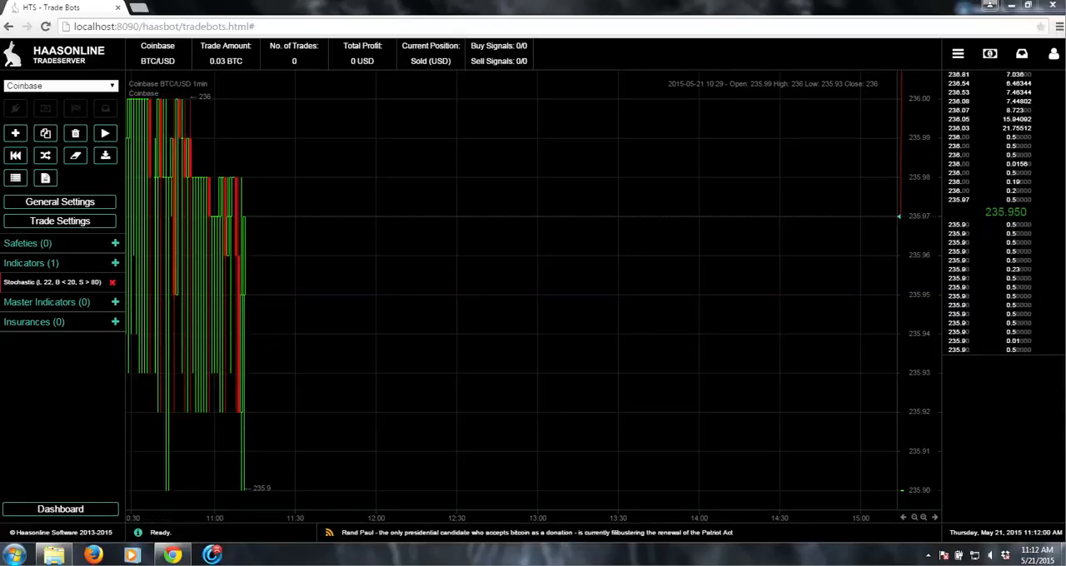
- Open the Stochastic indicator and set its interval to 30m, then update it
left_click(52, 282)
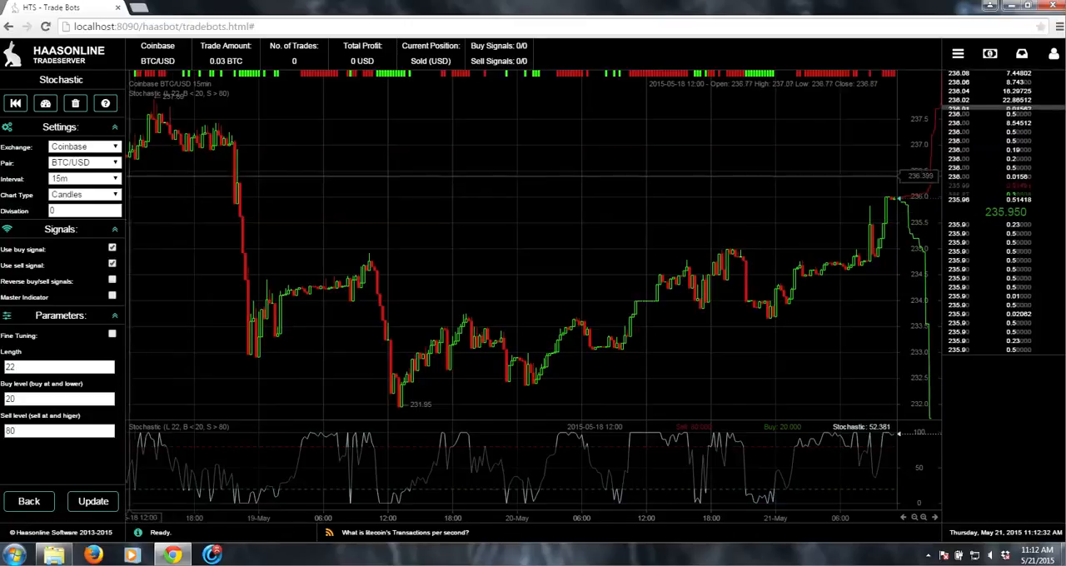
left_click(83, 178)
left_click(75, 271)
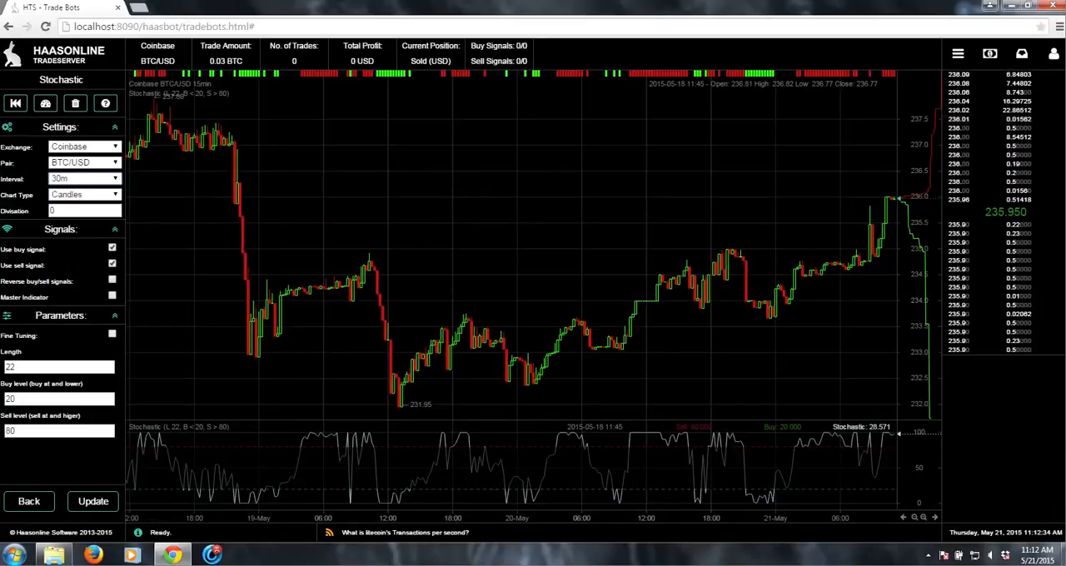
left_click(93, 501)
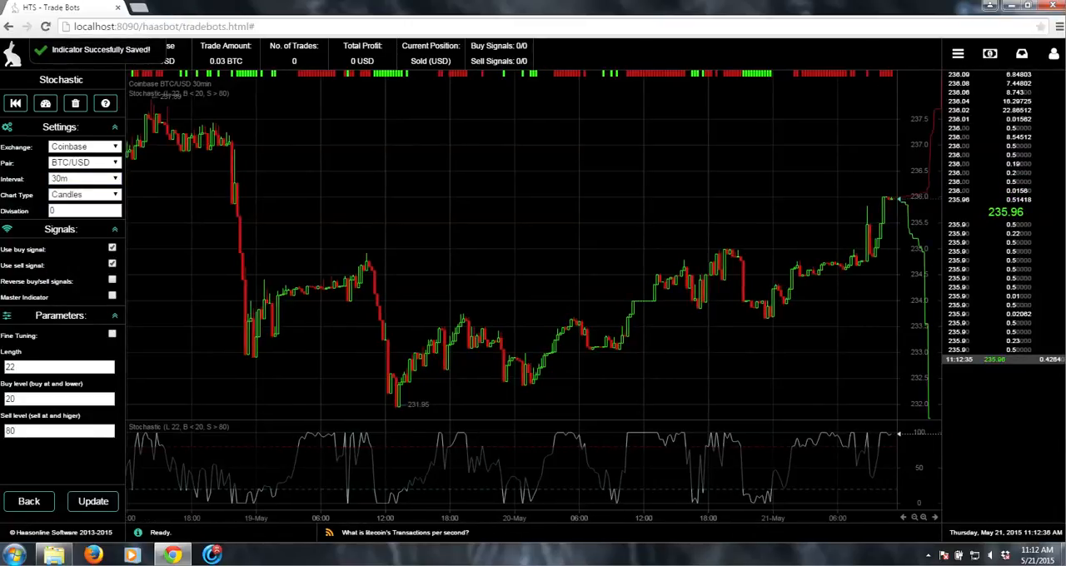
- Run a backtest of the Stochastic indicator
left_click(15, 102)
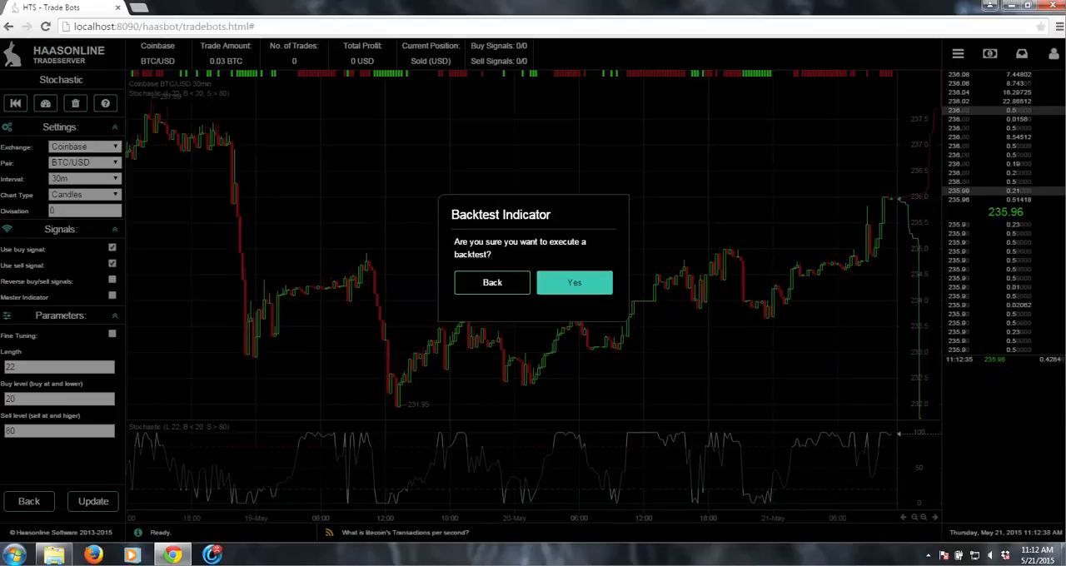
left_click(575, 283)
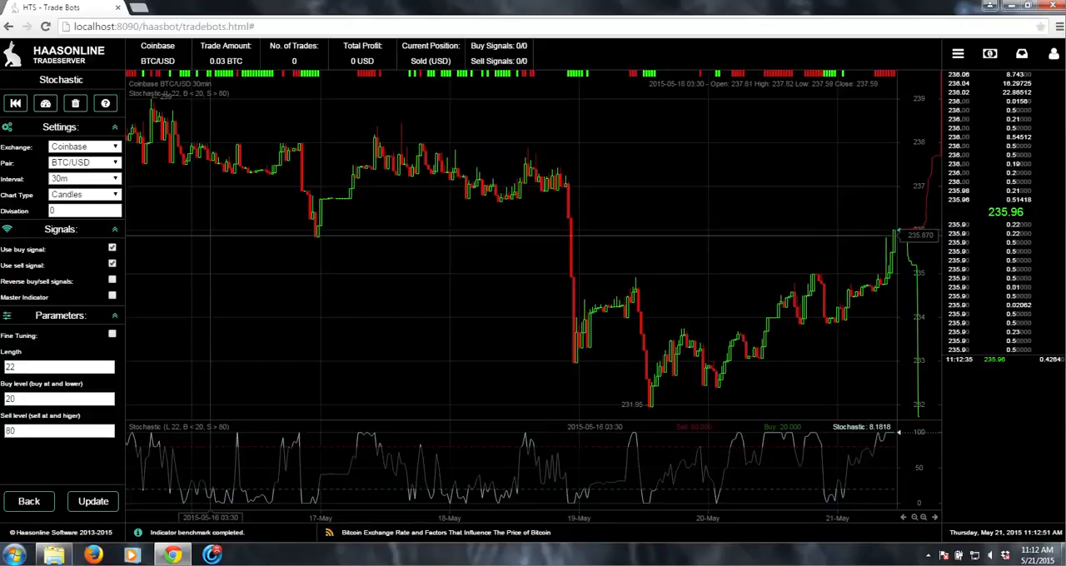
- Set the indicator's divisation to 2, update it and confirm another indicator backtest
type("2")
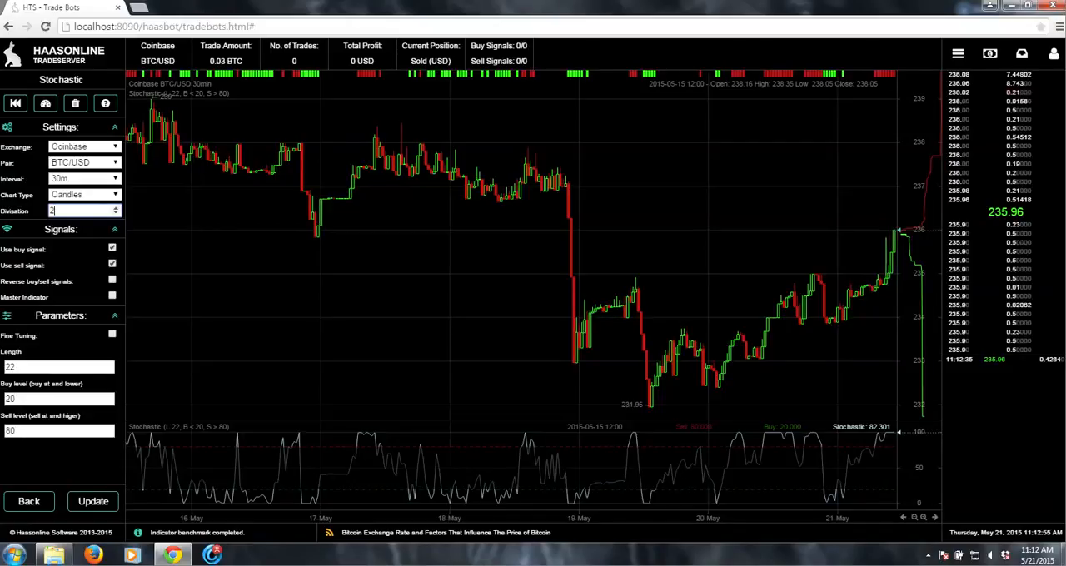
left_click(92, 501)
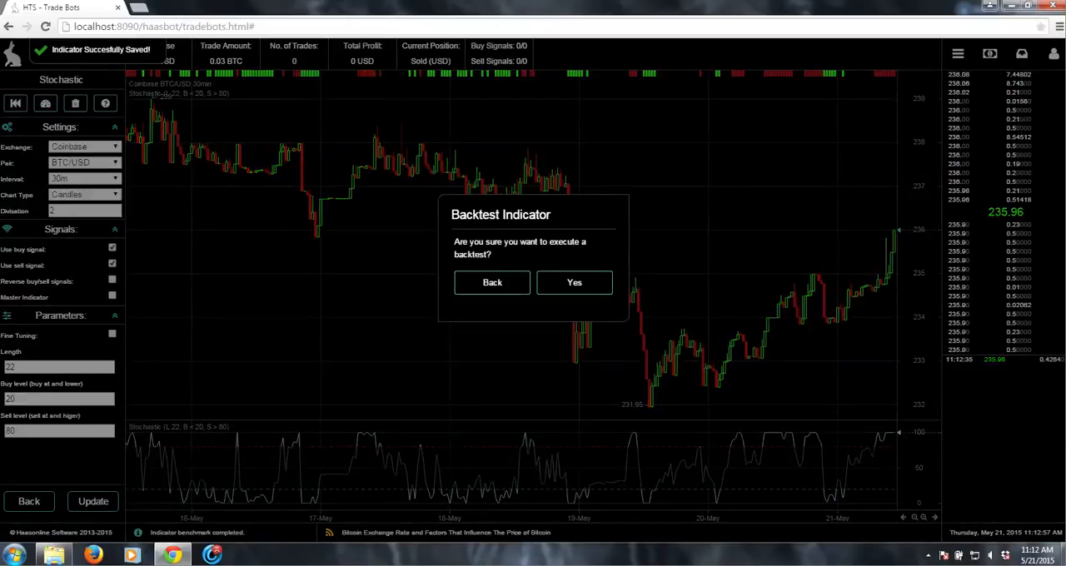
key("Tab")
key("Return")
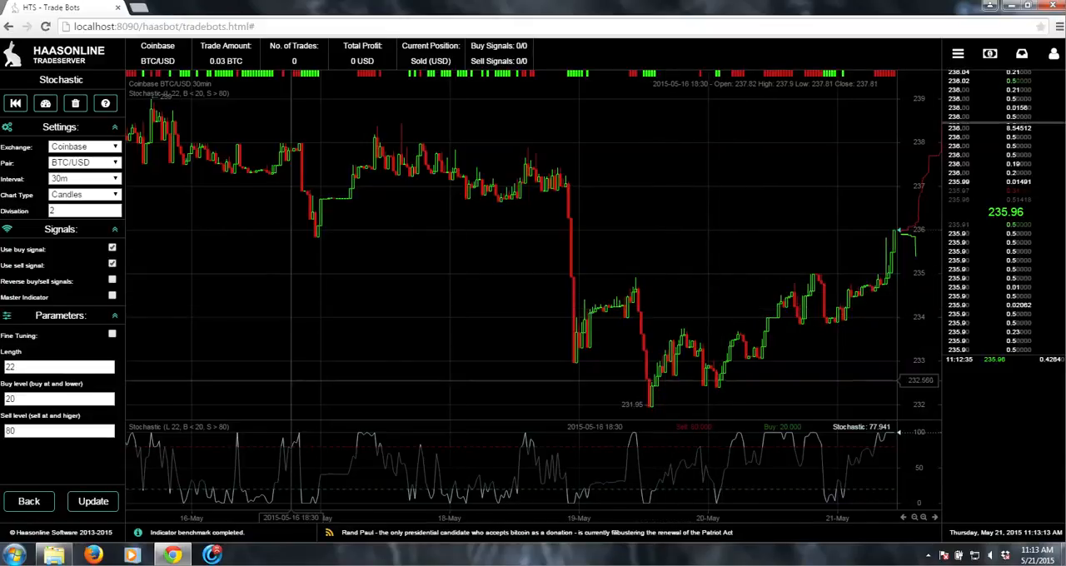
- Update the indicator once more and return to the trade bot overview
left_click(93, 501)
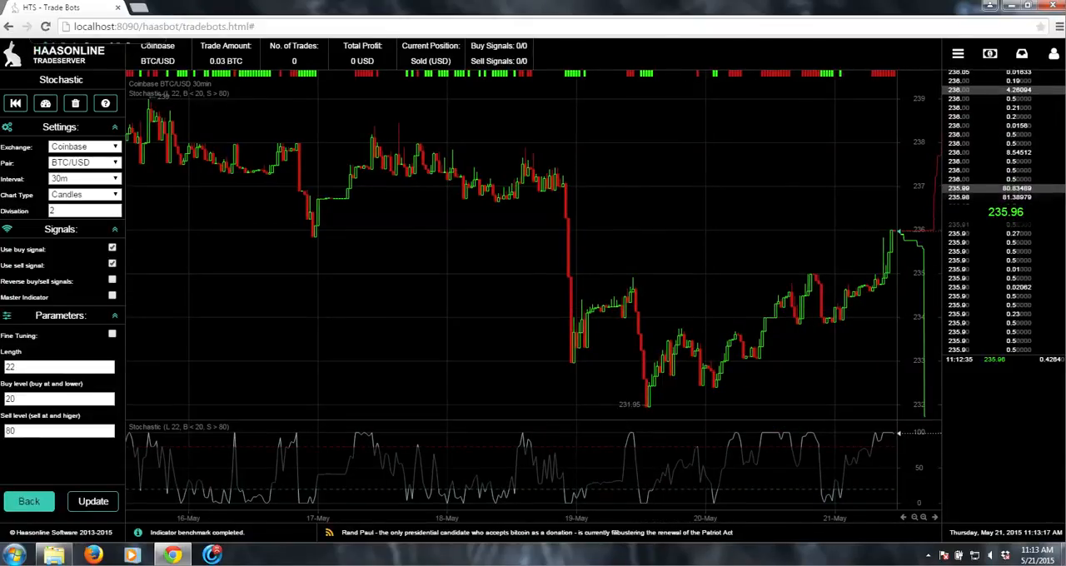
left_click(30, 502)
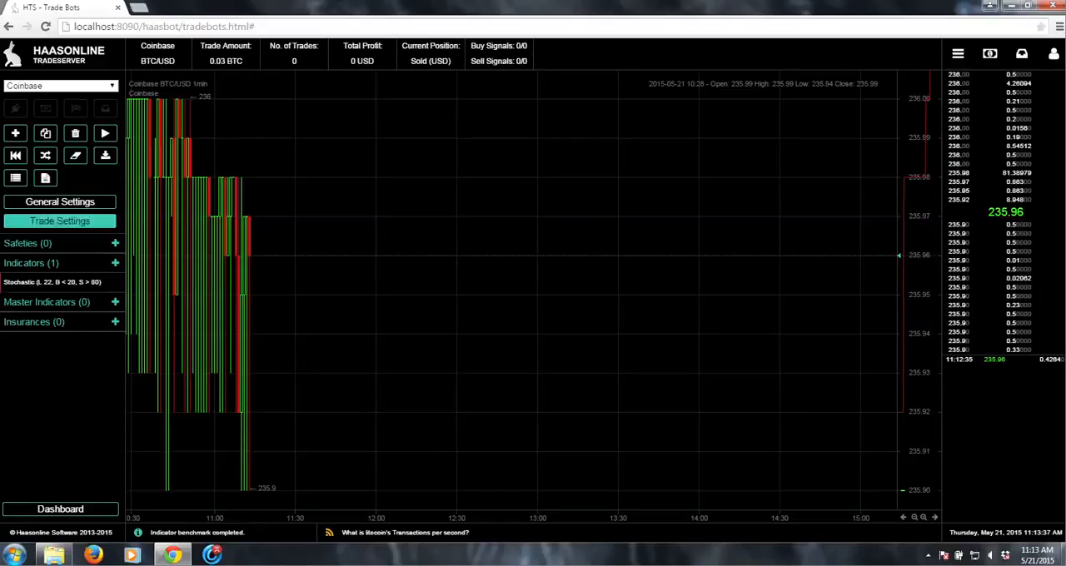
left_click(115, 242)
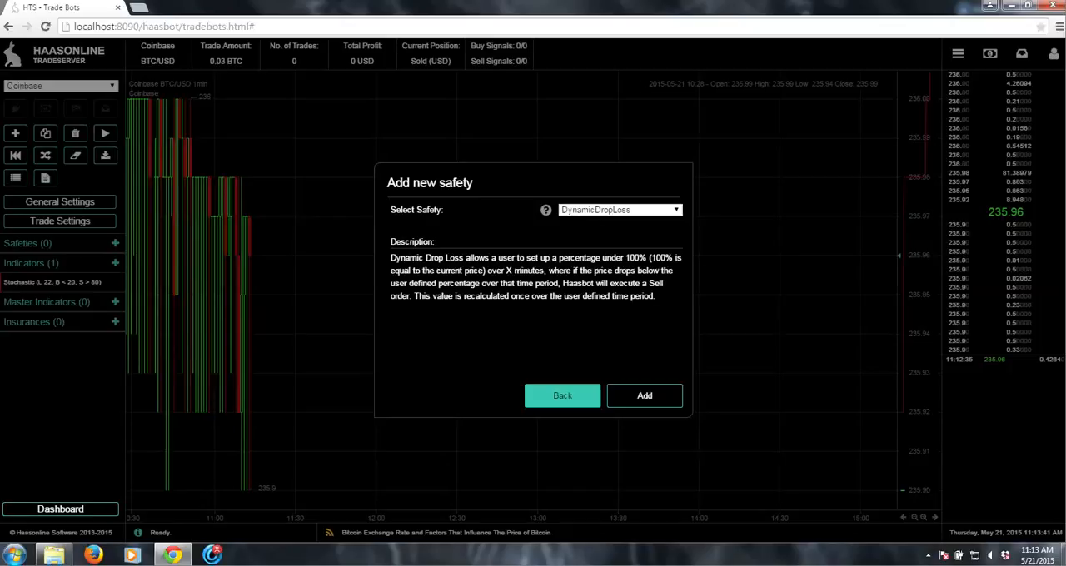
left_click(563, 396)
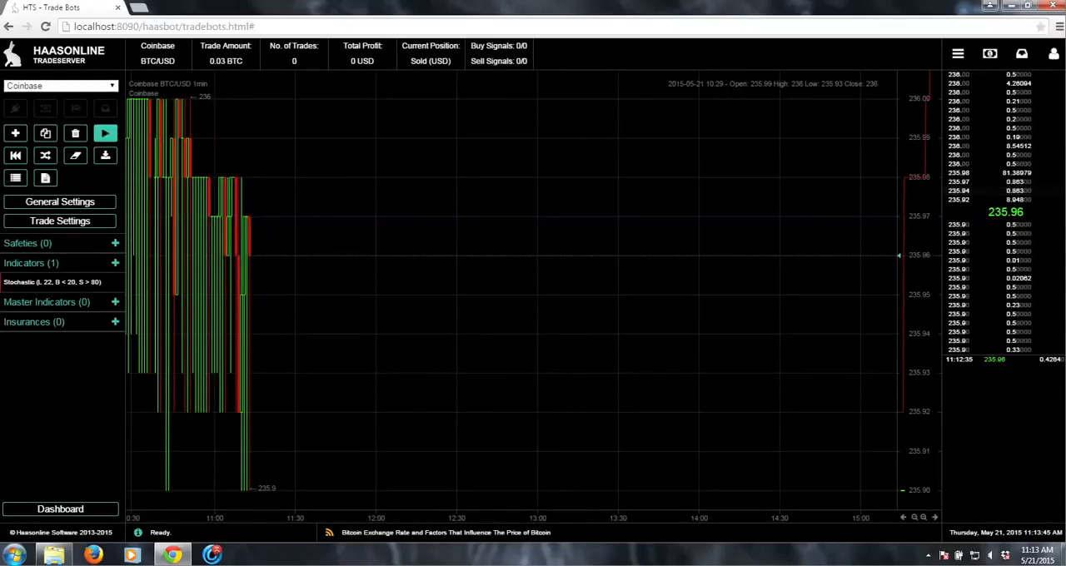
- Save the trade settings and backtest the trade bot over a 1 Week period
left_click(59, 221)
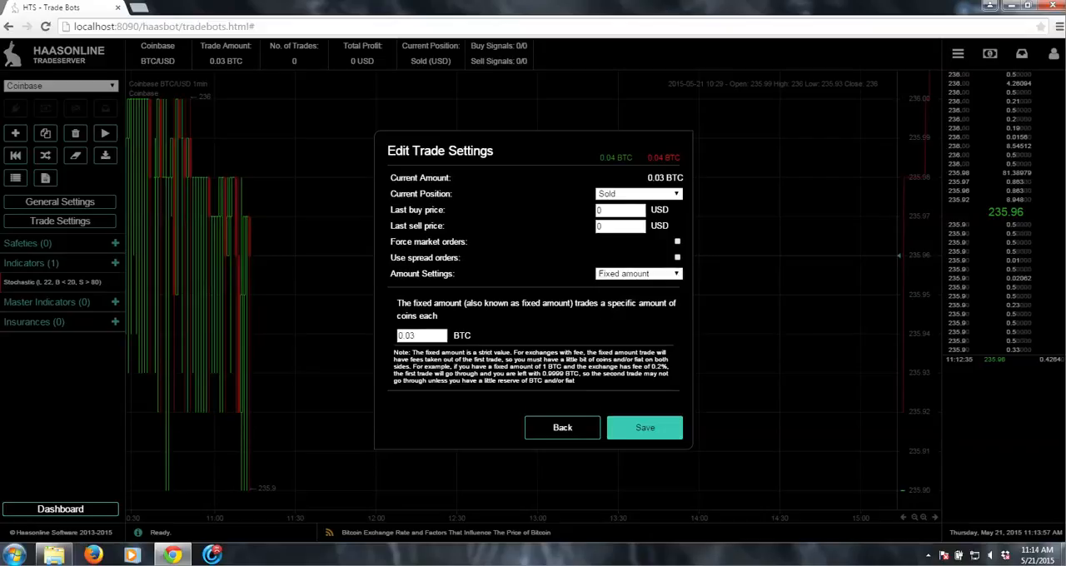
left_click(645, 427)
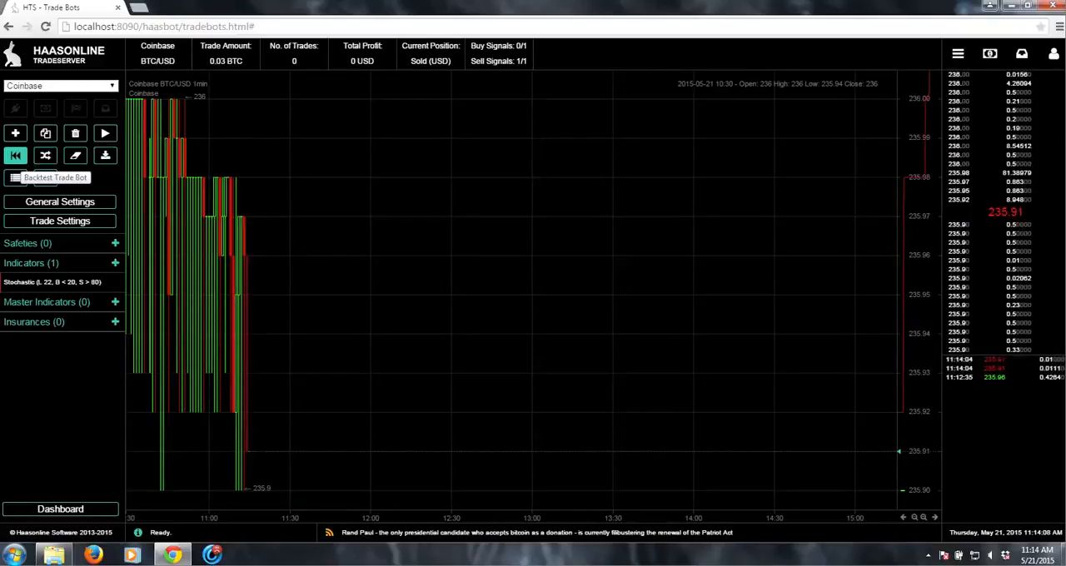
left_click(15, 155)
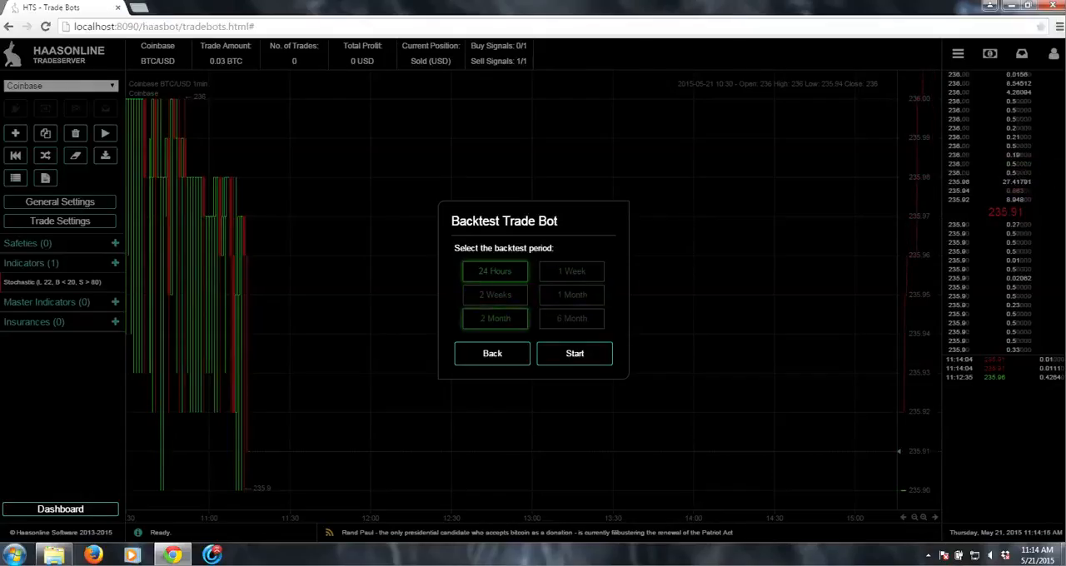
left_click(571, 272)
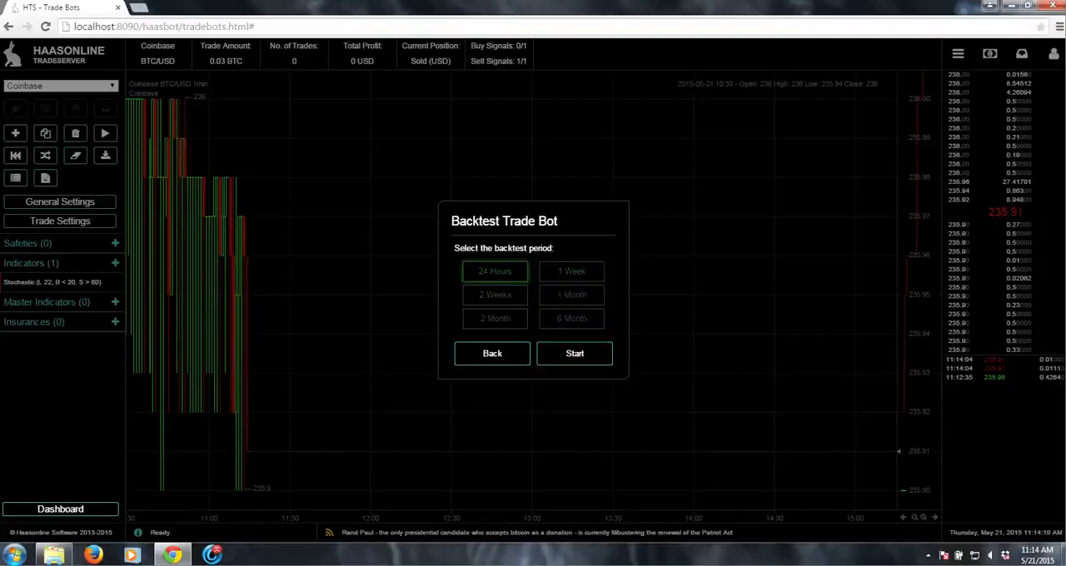
left_click(575, 353)
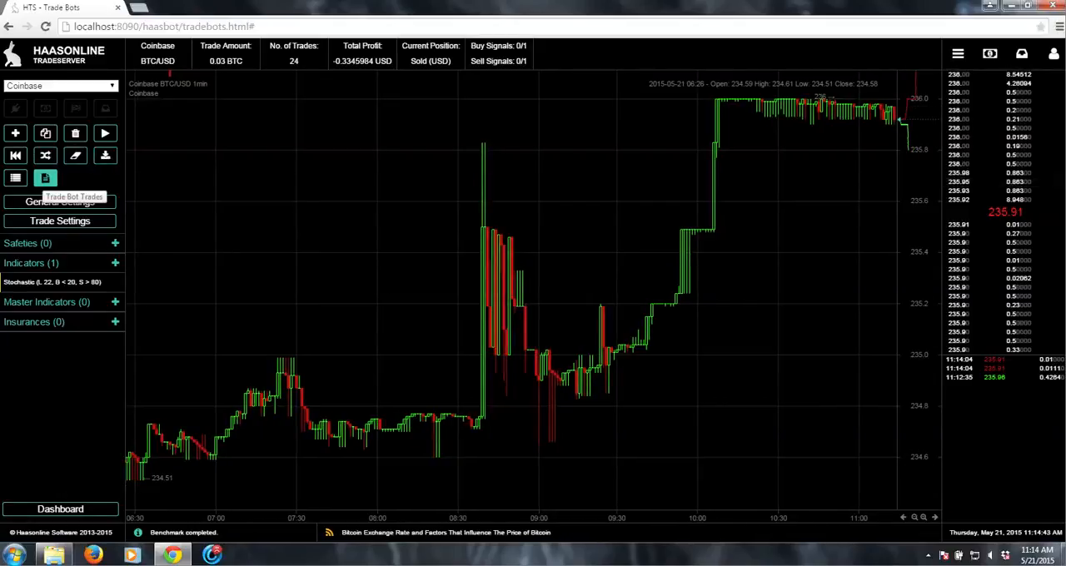
- Review the list of the trade bot's backtest trades
left_click(45, 177)
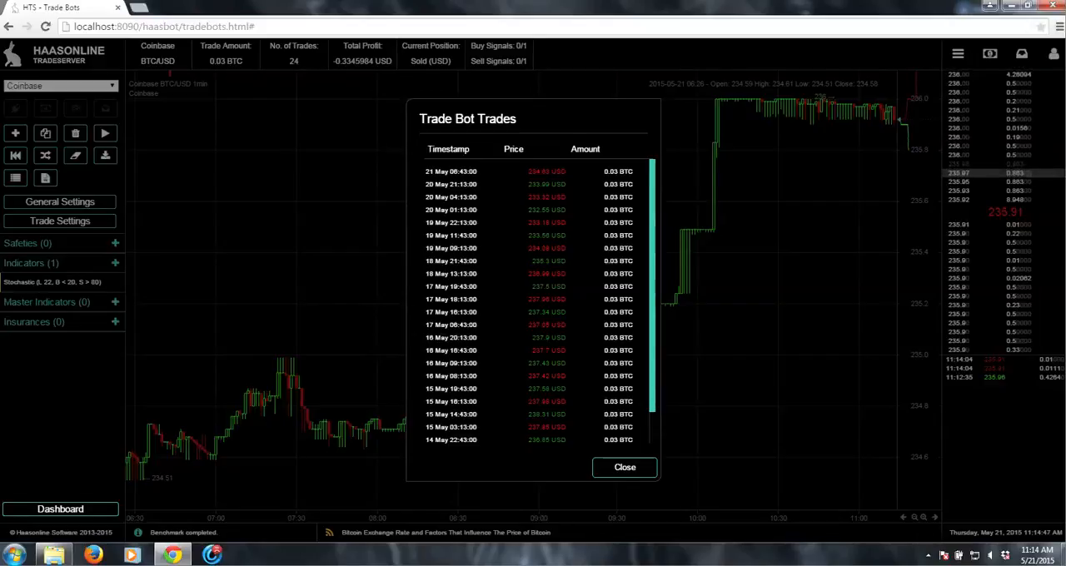
scroll(533, 300, "down", 1)
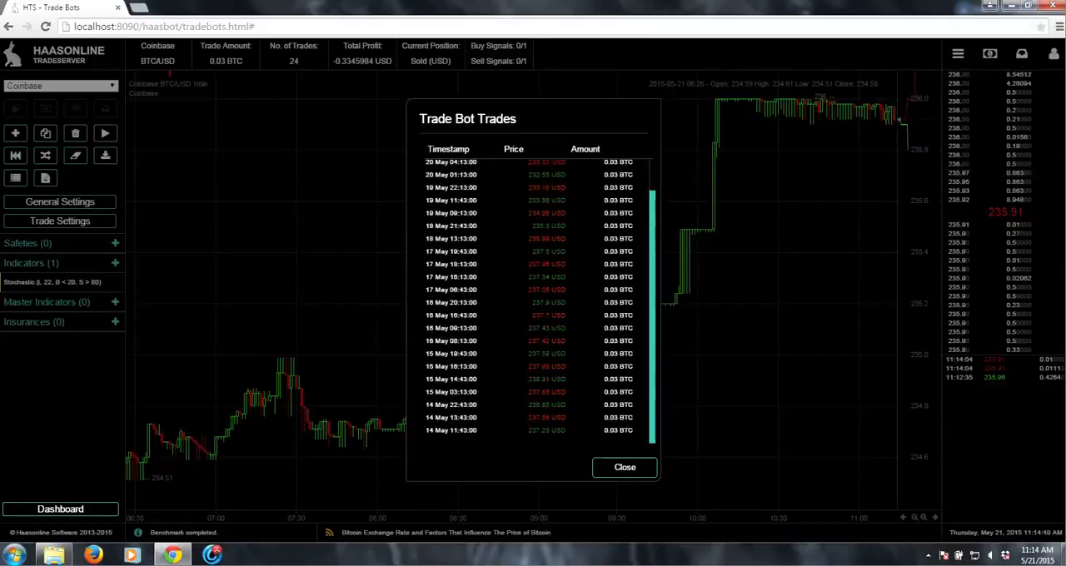
scroll(533, 300, "up", 1)
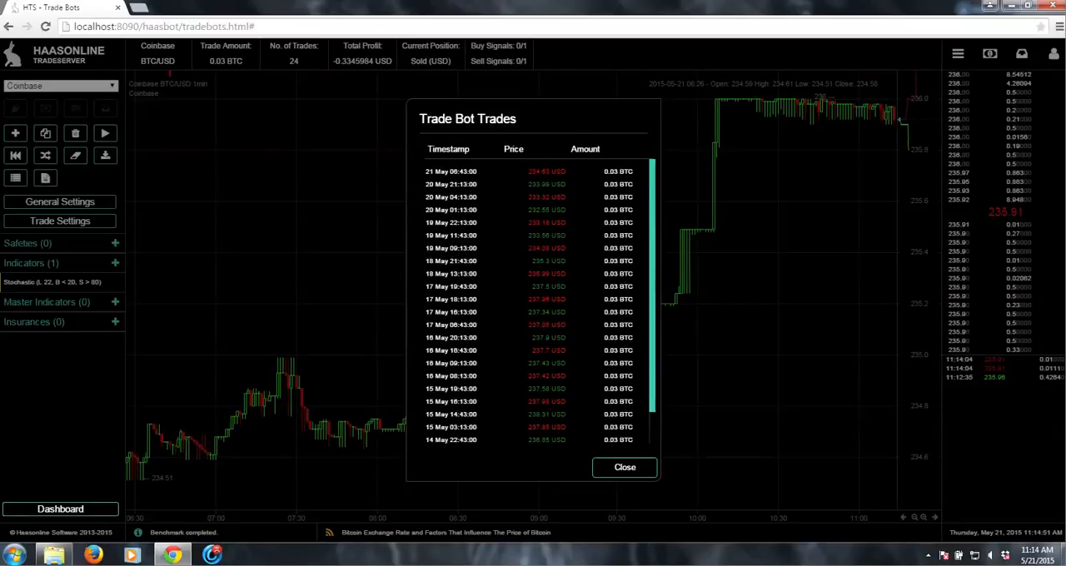
scroll(537, 300, "down", 1)
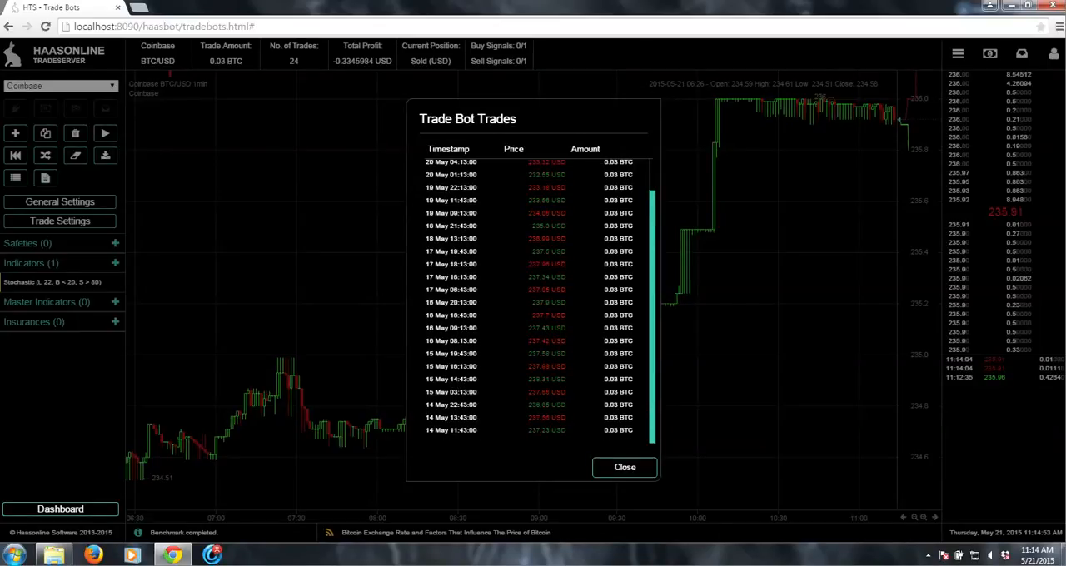
left_click(625, 467)
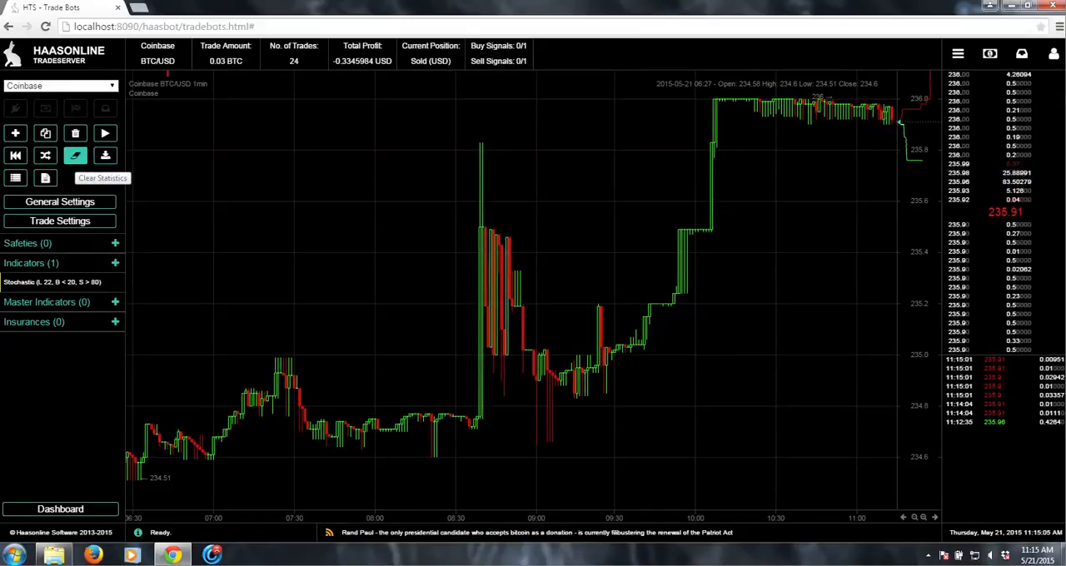
- Clear the trade bot's statistics and save the trade settings
left_click(74, 156)
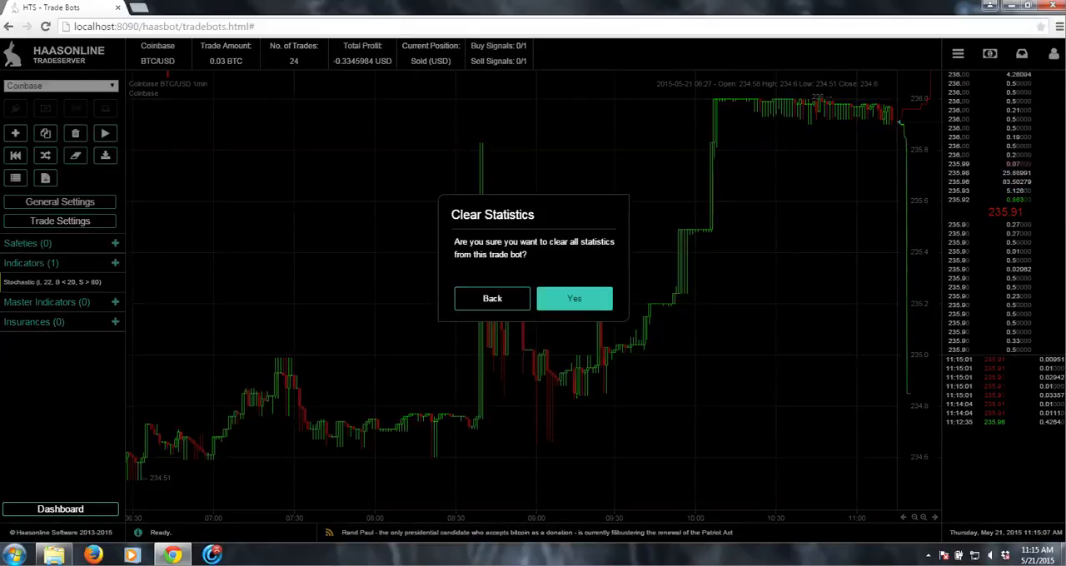
left_click(575, 298)
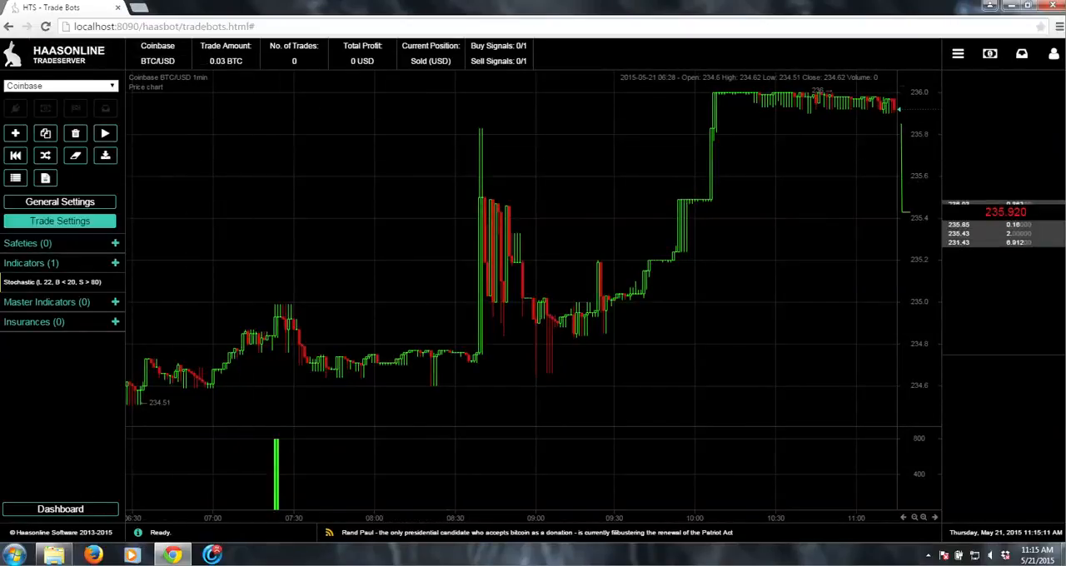
left_click(60, 220)
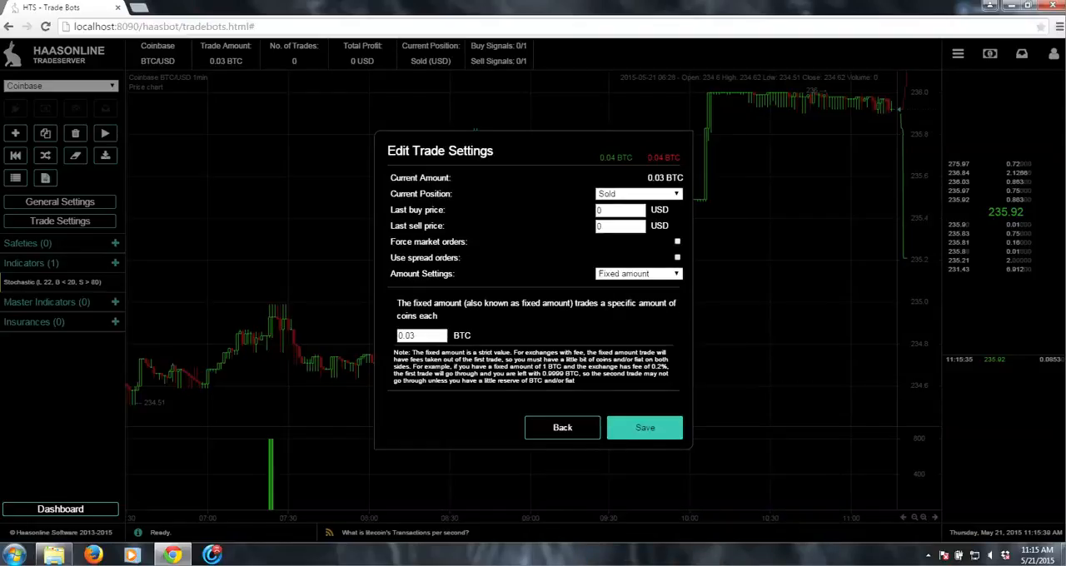
left_click(645, 427)
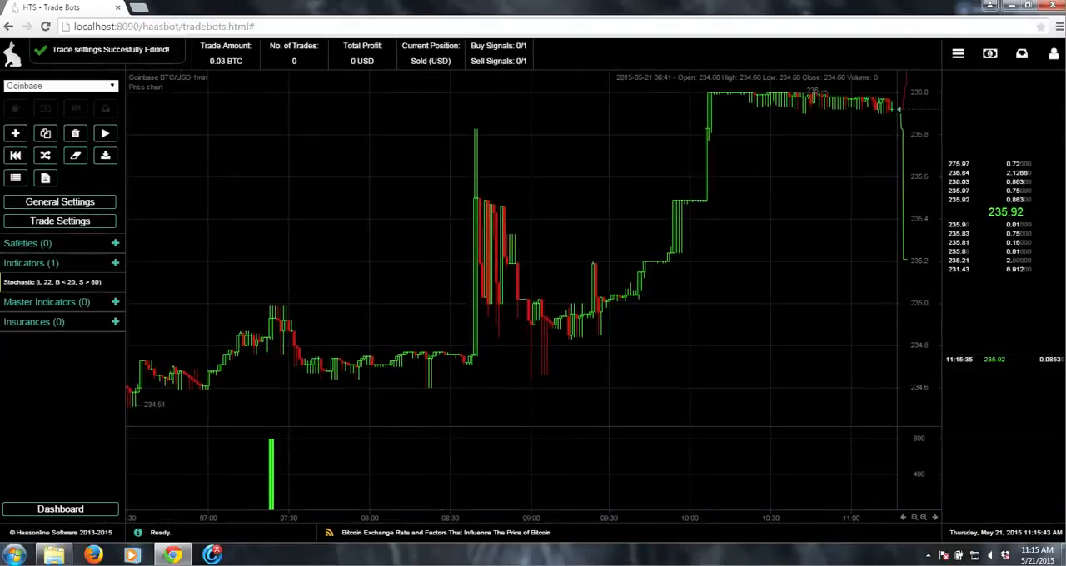
- Change the Stochastic indicator's interval to 1h, update it and return to the trade bot
left_click(58, 283)
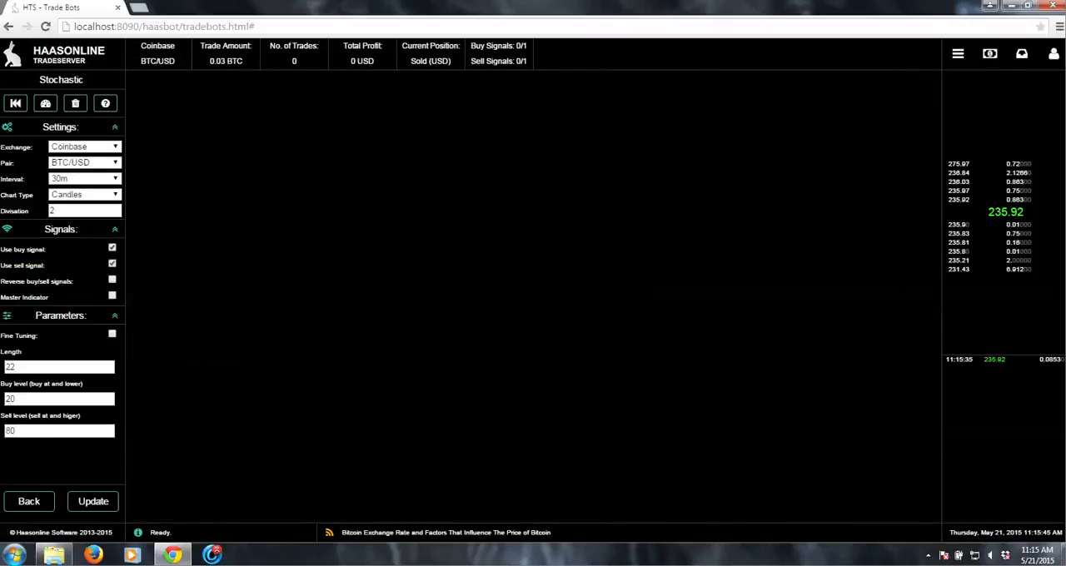
left_click(84, 178)
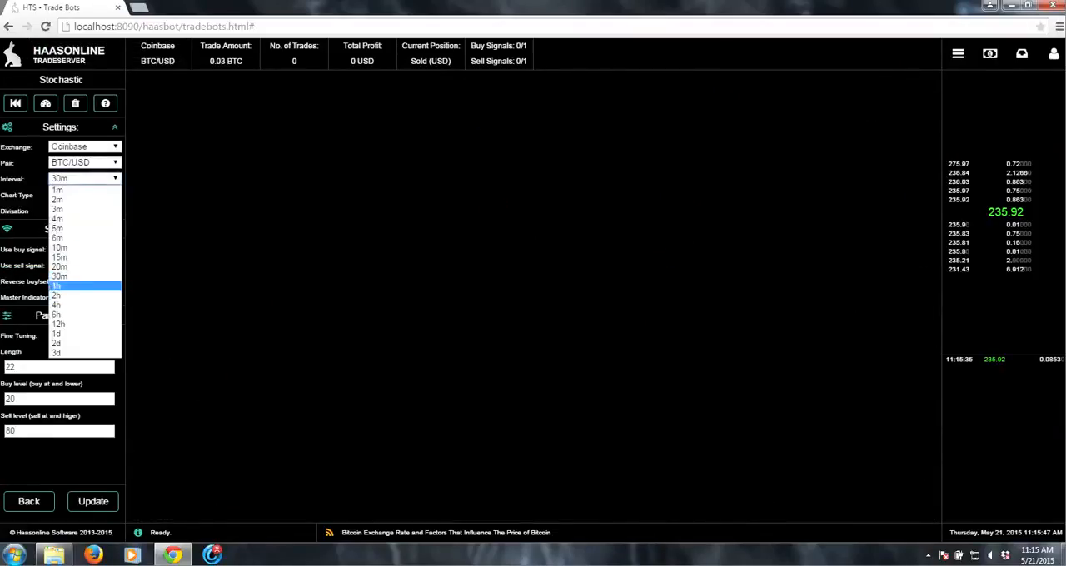
left_click(83, 288)
left_click(94, 502)
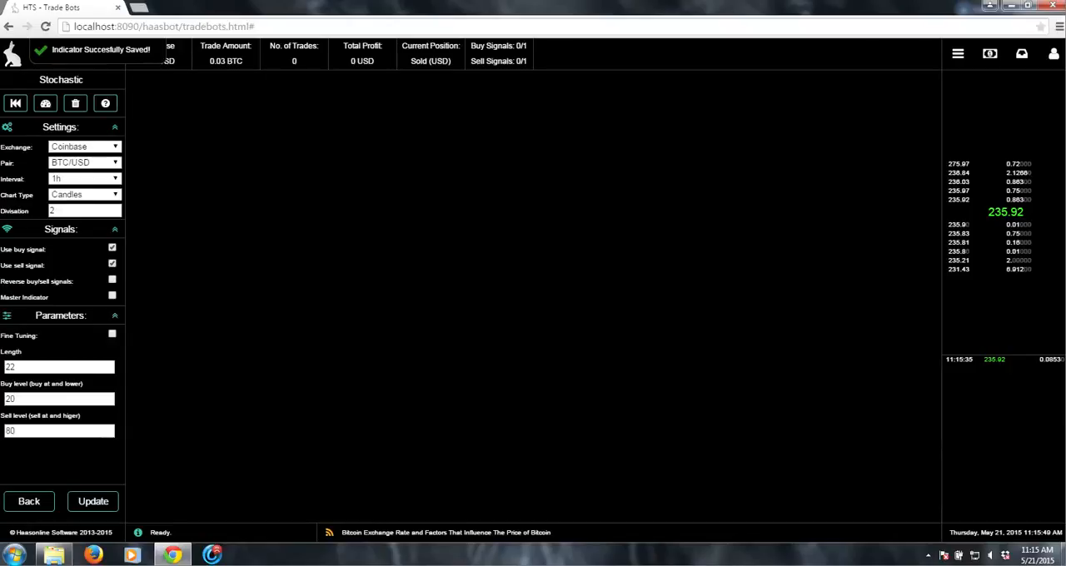
left_click(29, 501)
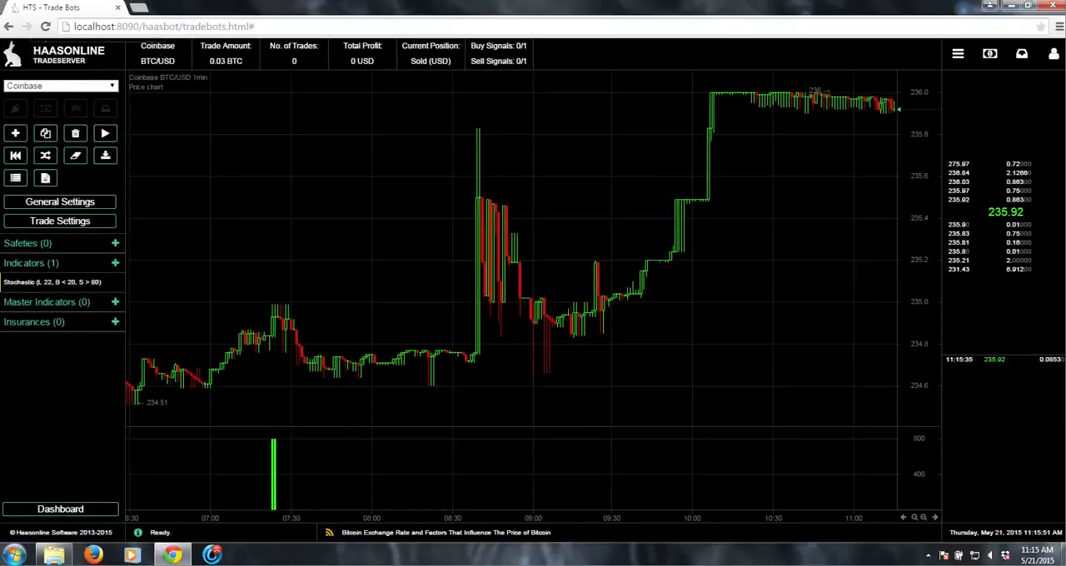
- Start another backtest of the trade bot with the default period
left_click(15, 155)
left_click(575, 353)
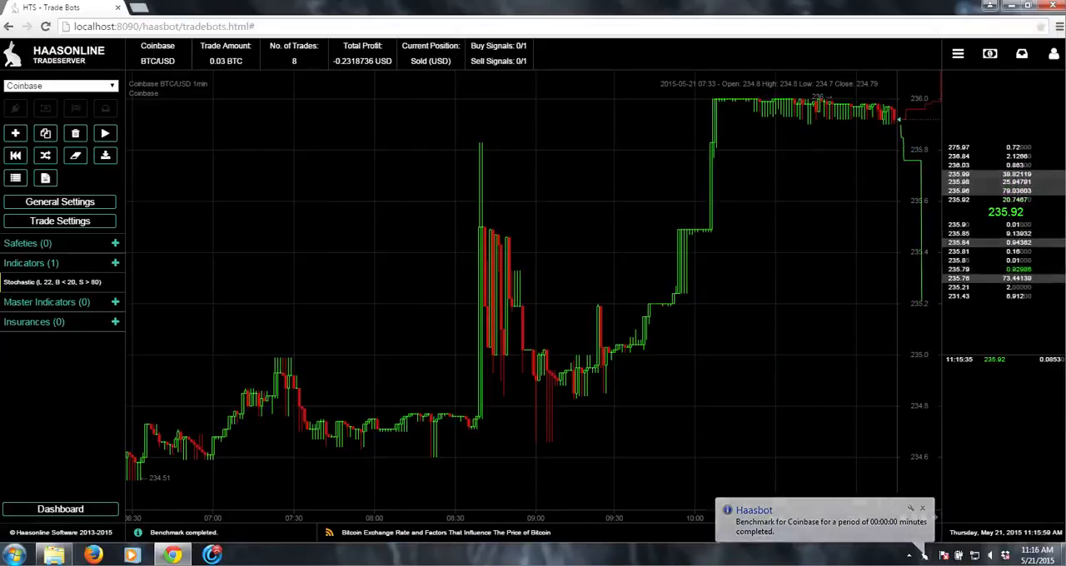
mouse_move(286, 564)
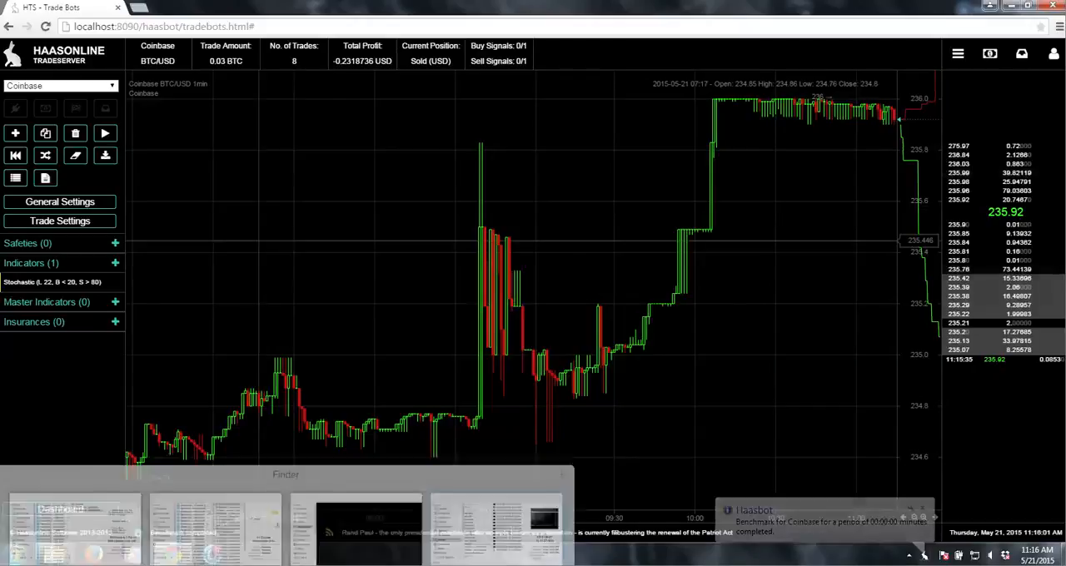